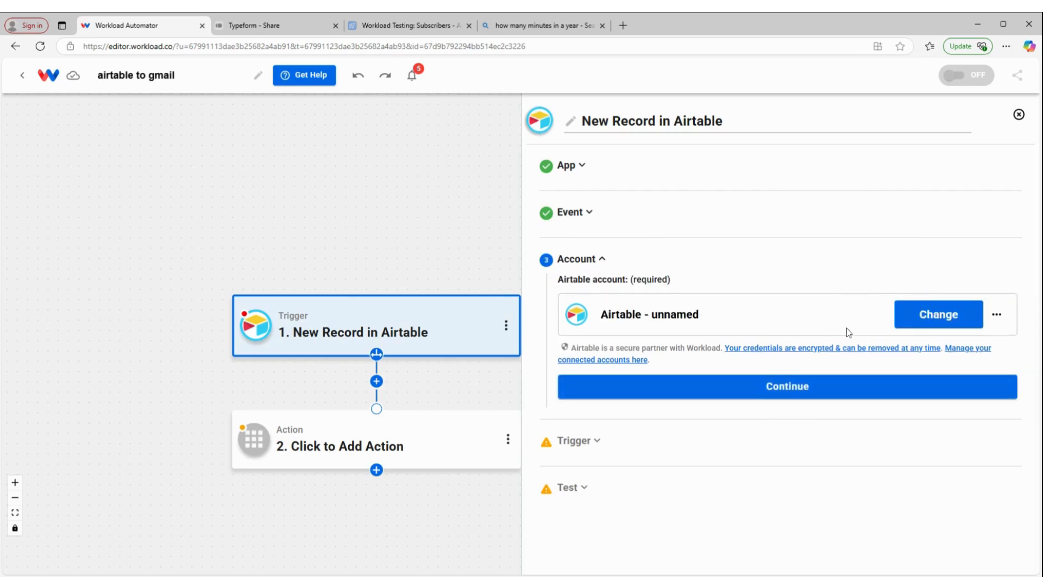
Keep the connected Airtable account for the New Record in Airtable trigger and continue
click(753, 397)
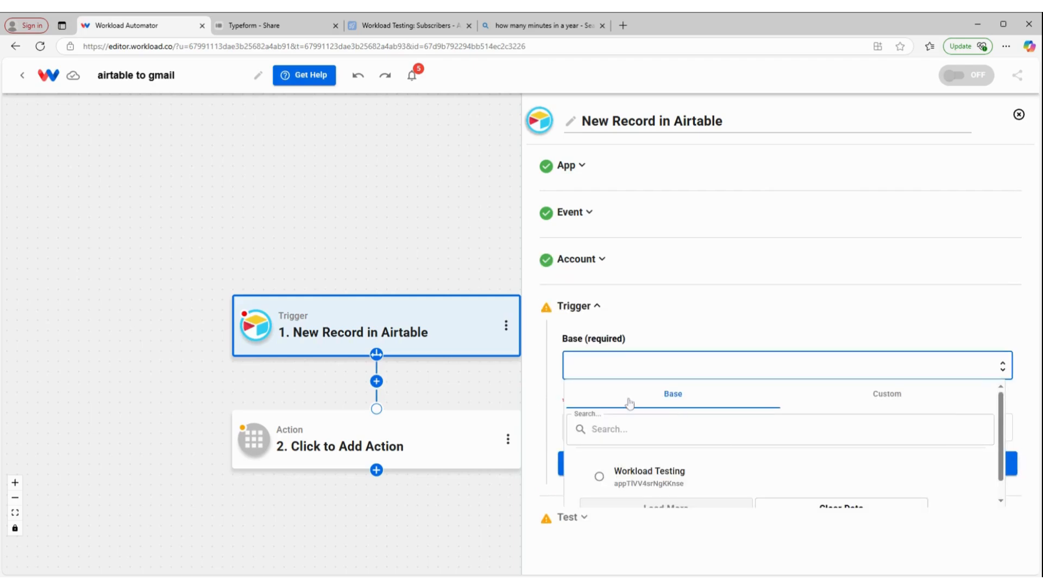
Point the trigger at the Workload Testing base and its Subscribers table, then continue
click(655, 486)
click(654, 486)
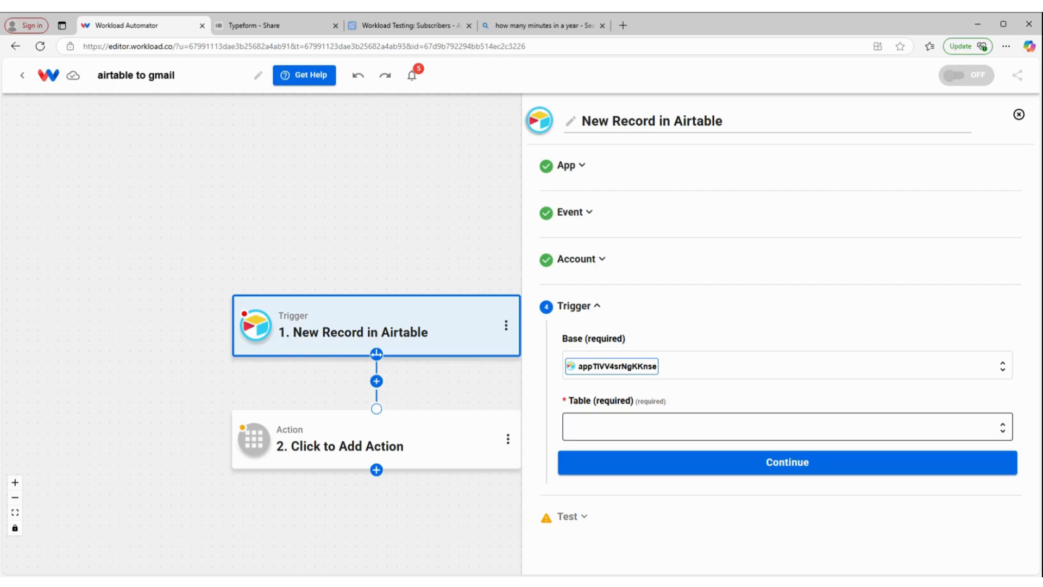
click(587, 432)
scroll(588, 448, down, 3)
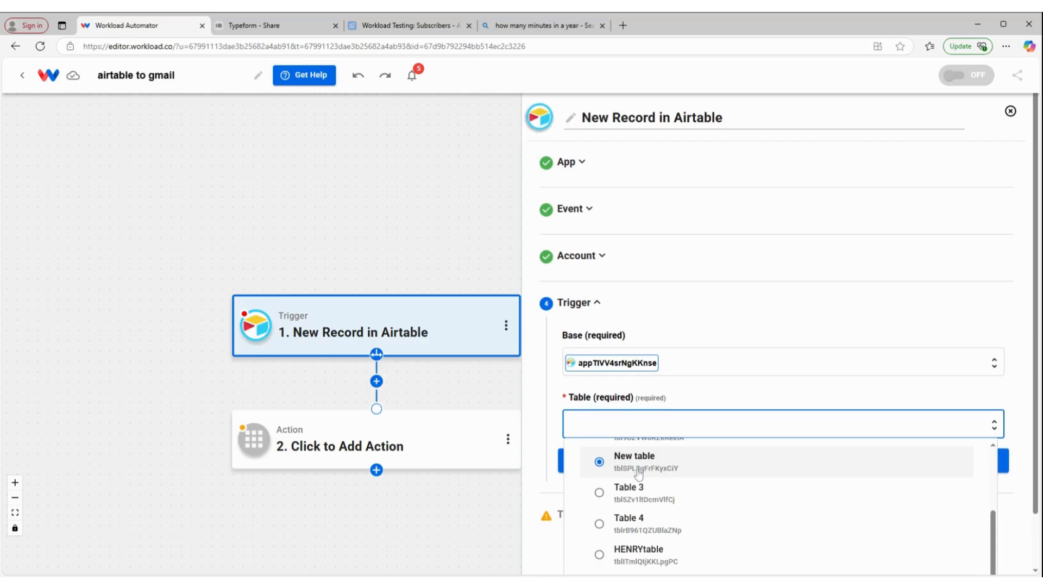
click(651, 531)
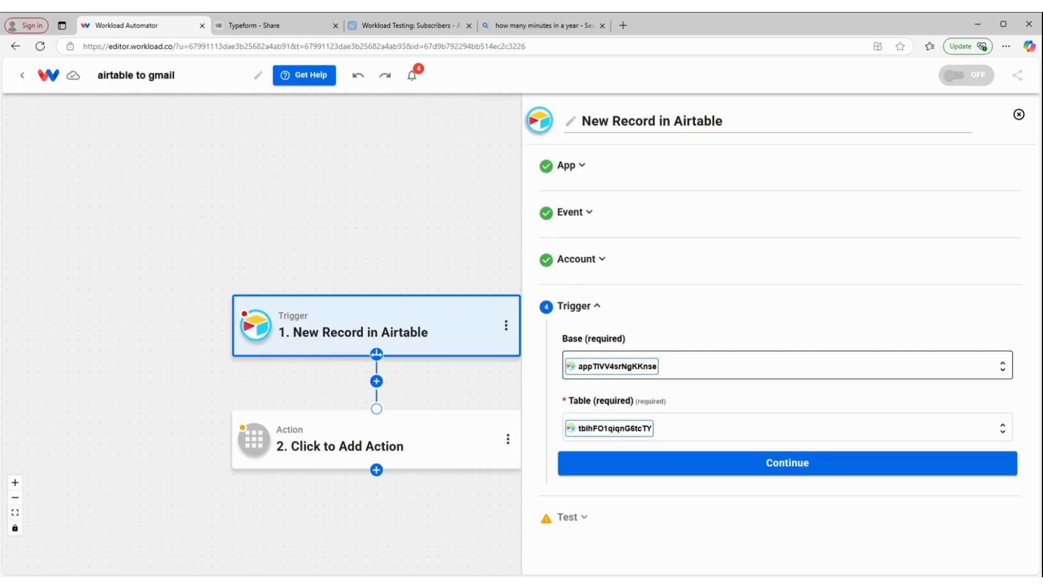
click(796, 465)
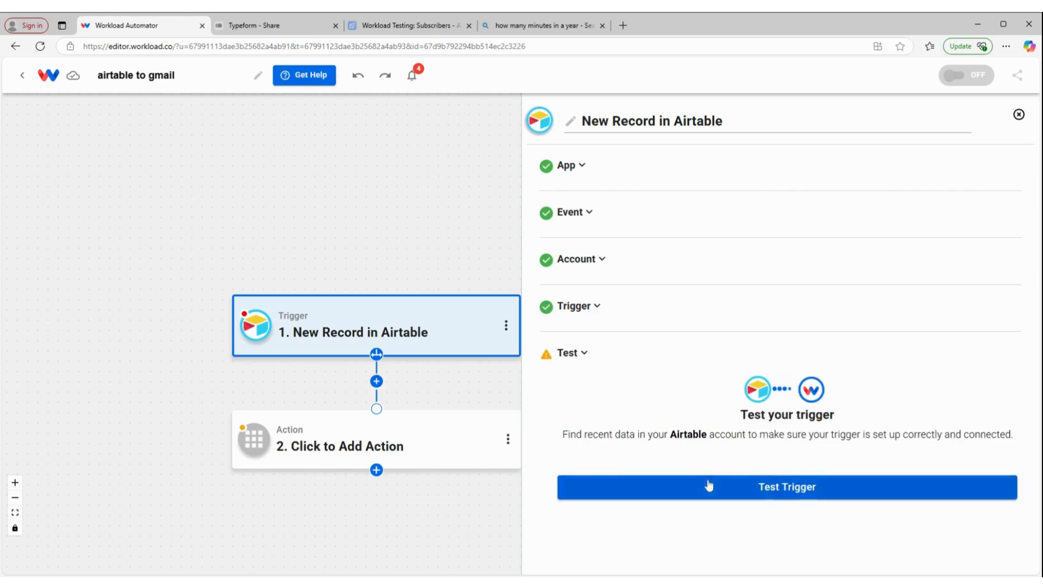
Test the trigger and review the sample record under DATA and RAW CONSOLE before continuing
click(709, 485)
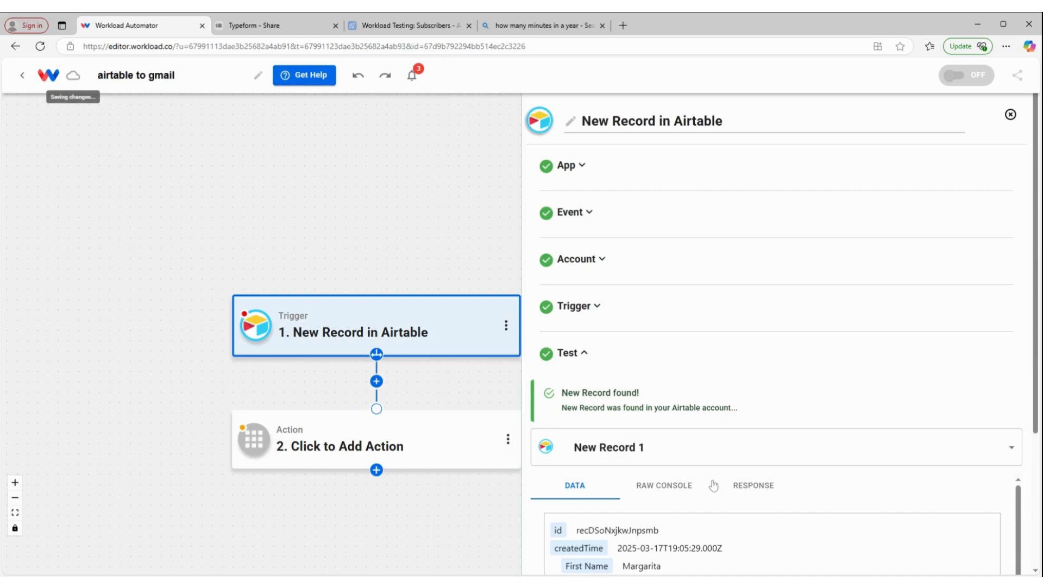
scroll(723, 444, down, 2)
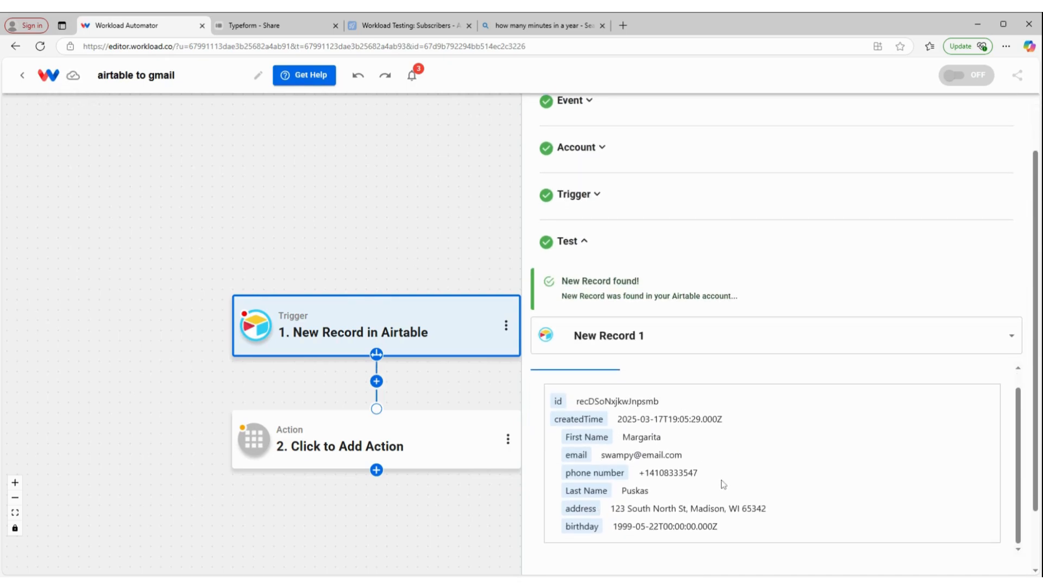
scroll(723, 484, down, 2)
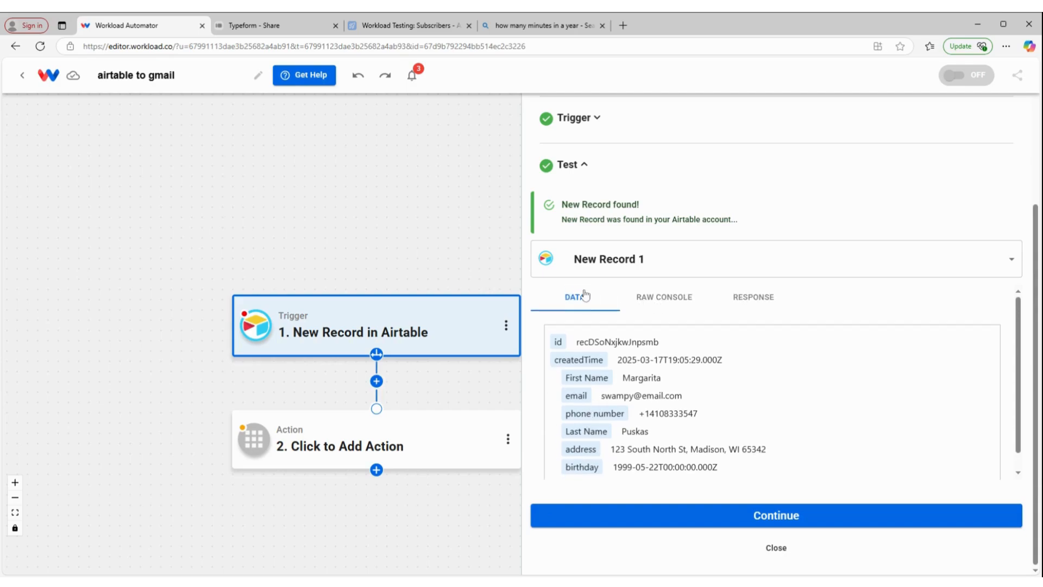
click(681, 303)
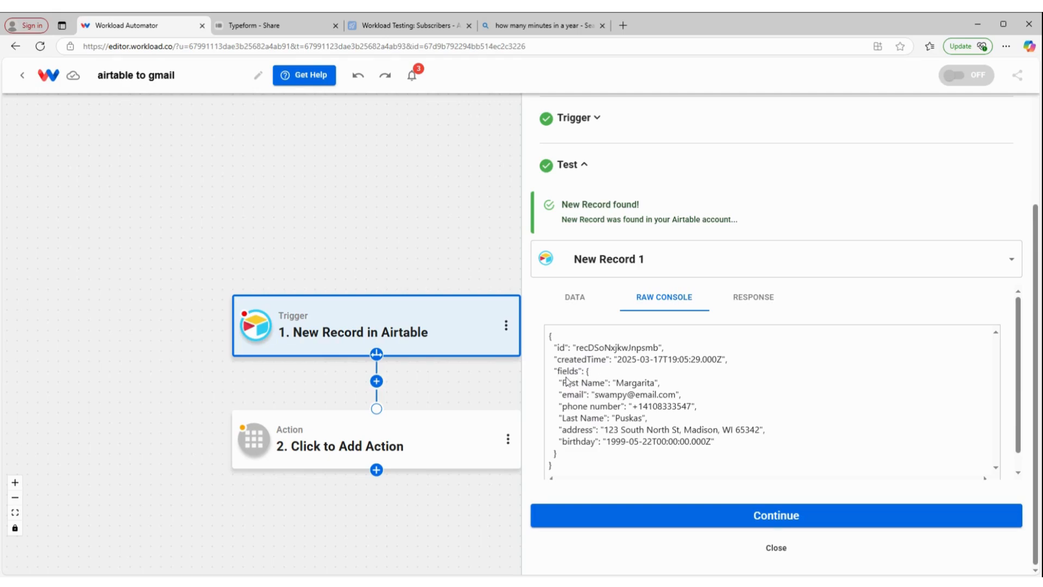
click(668, 520)
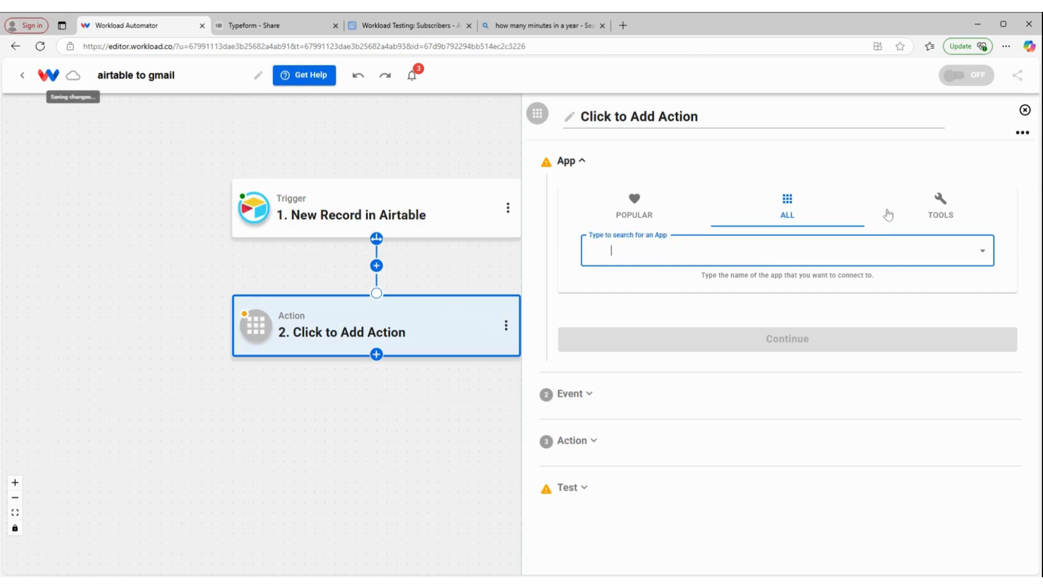
Use AI Formatter by Workload with the Format Data event for step 2
click(940, 209)
click(787, 250)
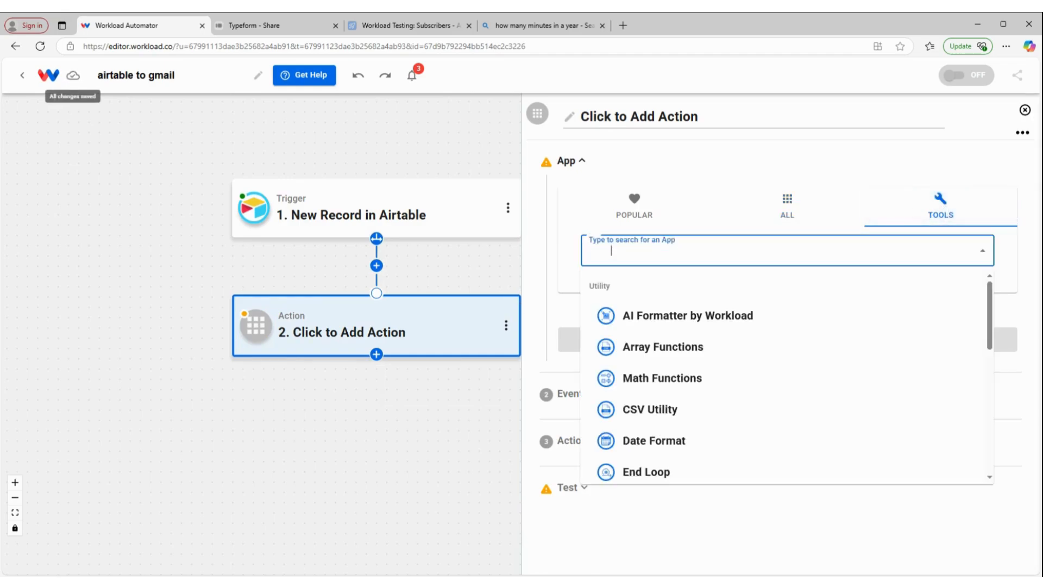
click(678, 319)
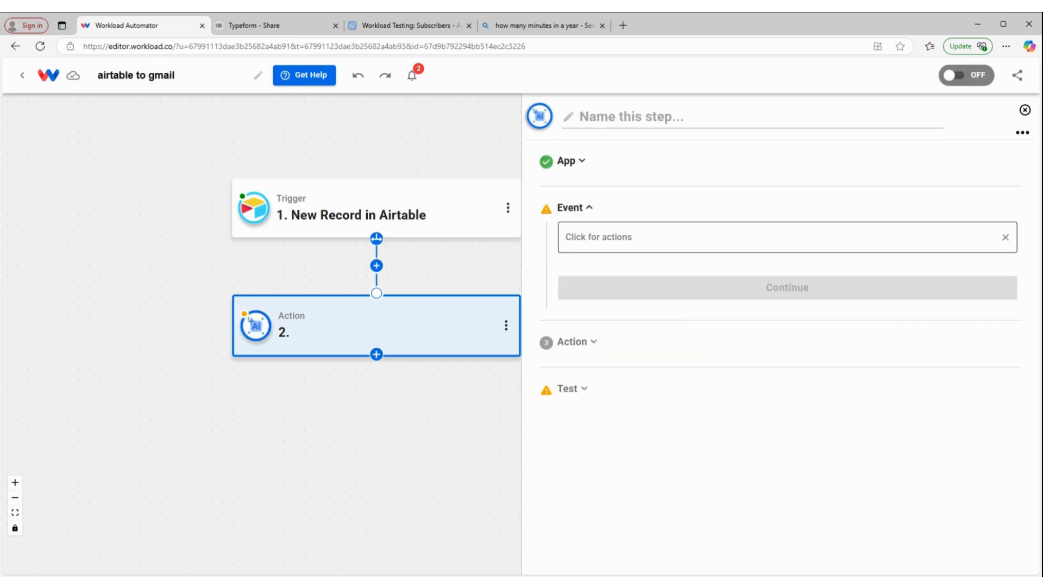
click(647, 237)
click(645, 302)
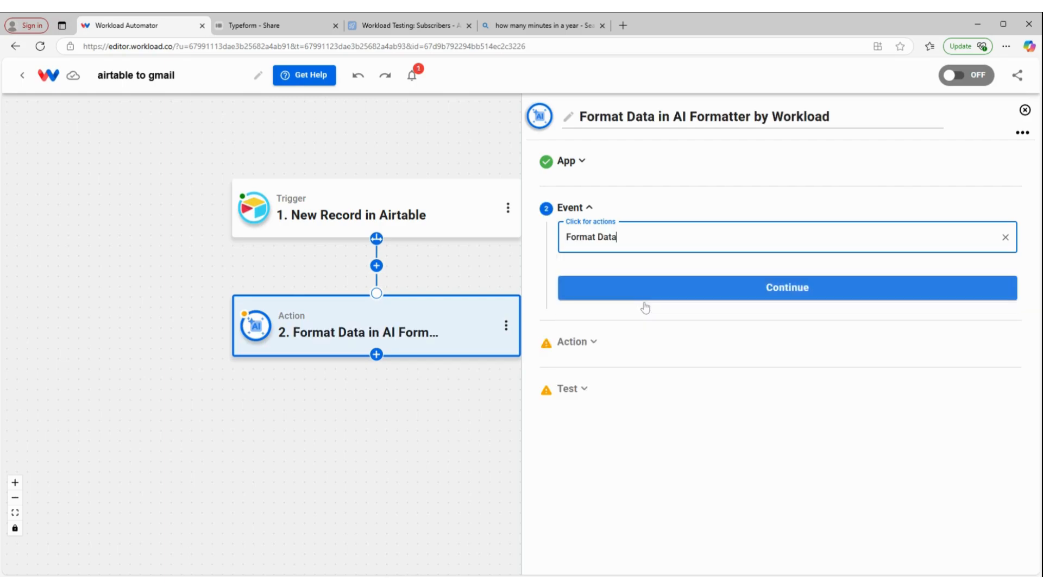
click(692, 298)
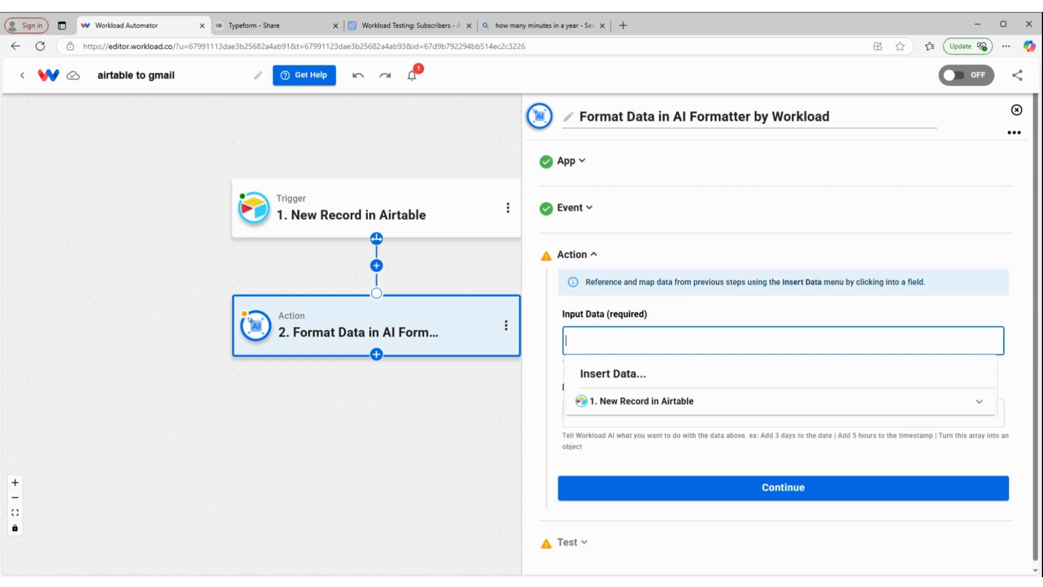
Insert the Airtable record's fields as Input Data and paste the flatten-array prompt
click(632, 402)
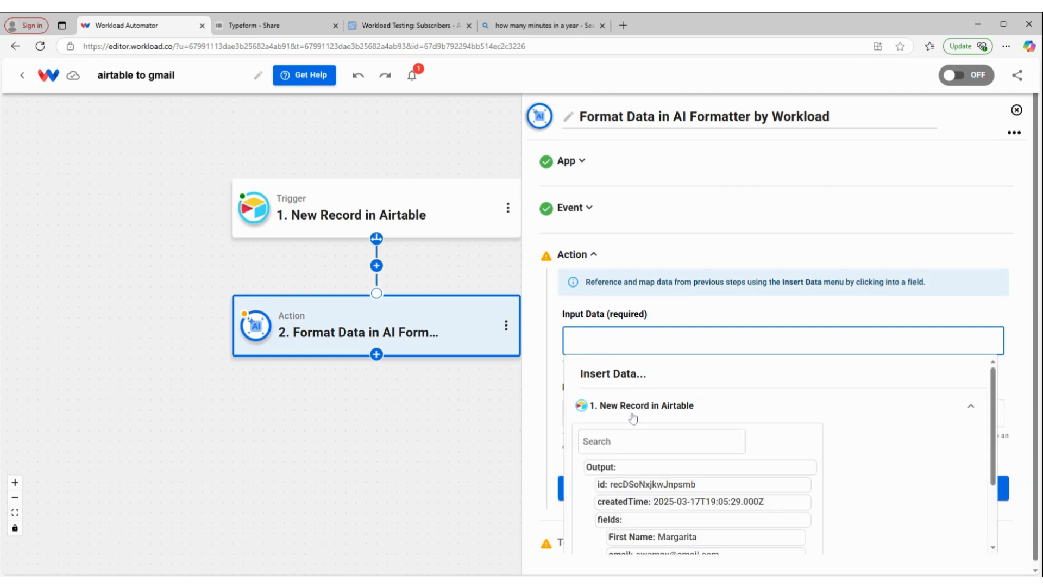
scroll(633, 419, down, 1)
scroll(634, 418, down, 1)
click(620, 426)
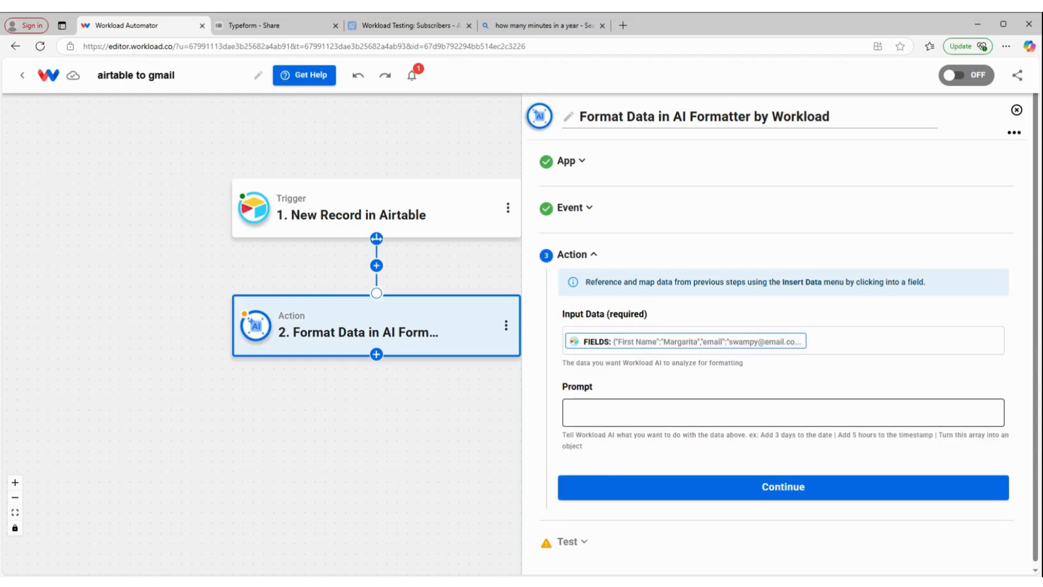
click(620, 413)
text(flatten the fields array so that all data is not contained within an array)
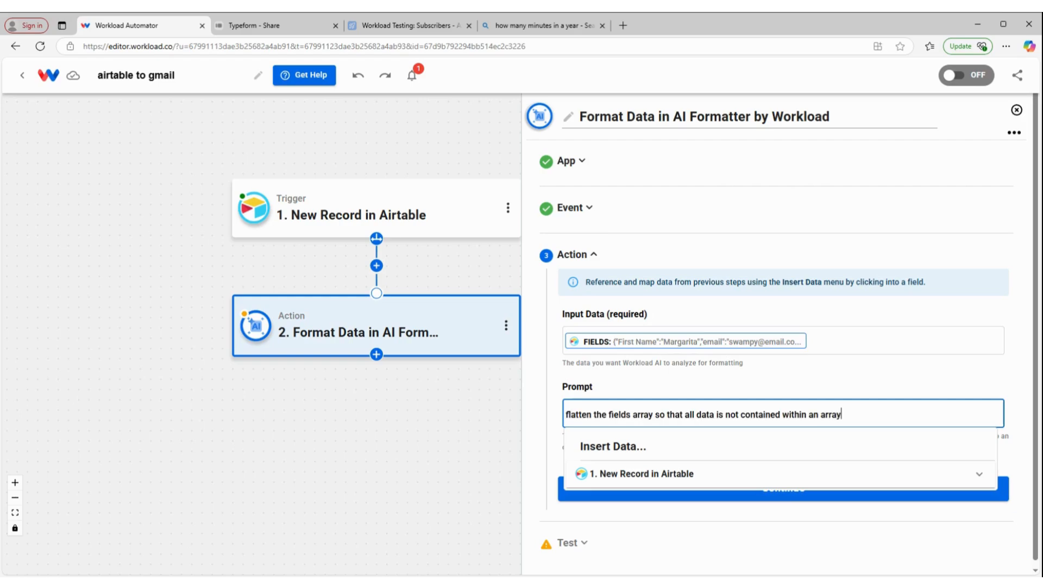
click(706, 382)
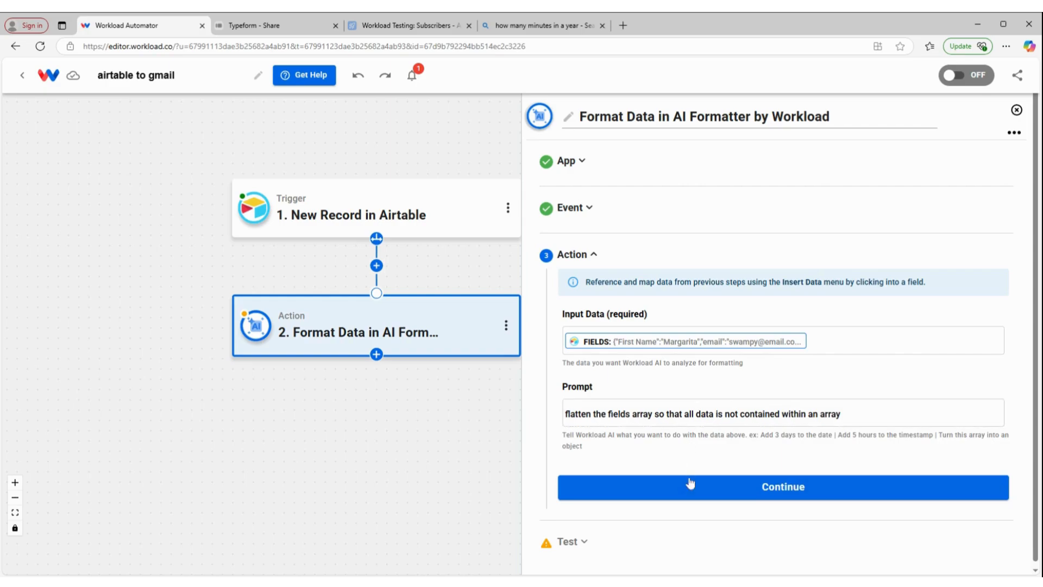
Test Format Data, check the flattened output in DATA and RAW CONSOLE, then continue
click(721, 485)
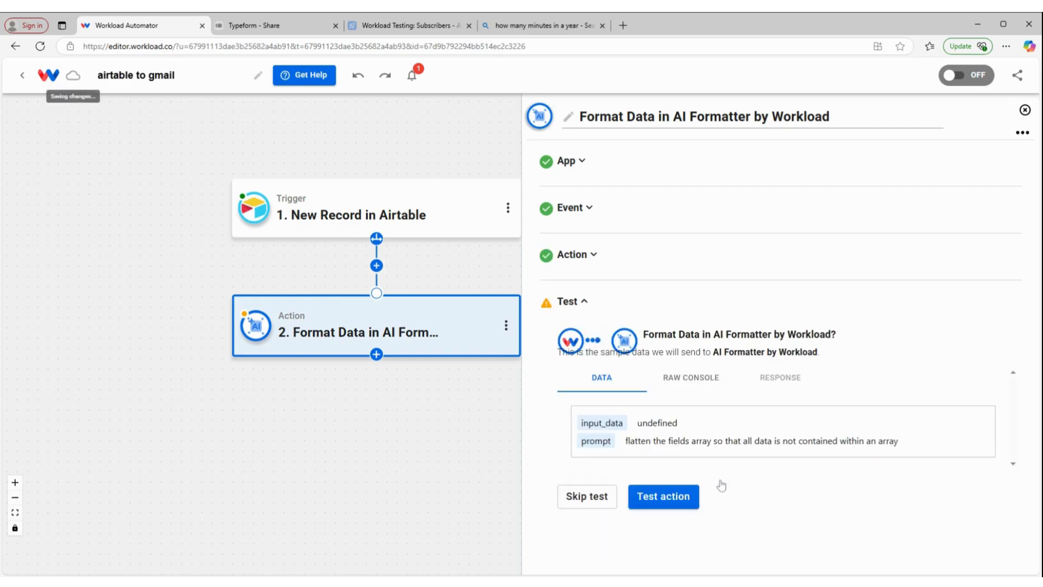
click(666, 495)
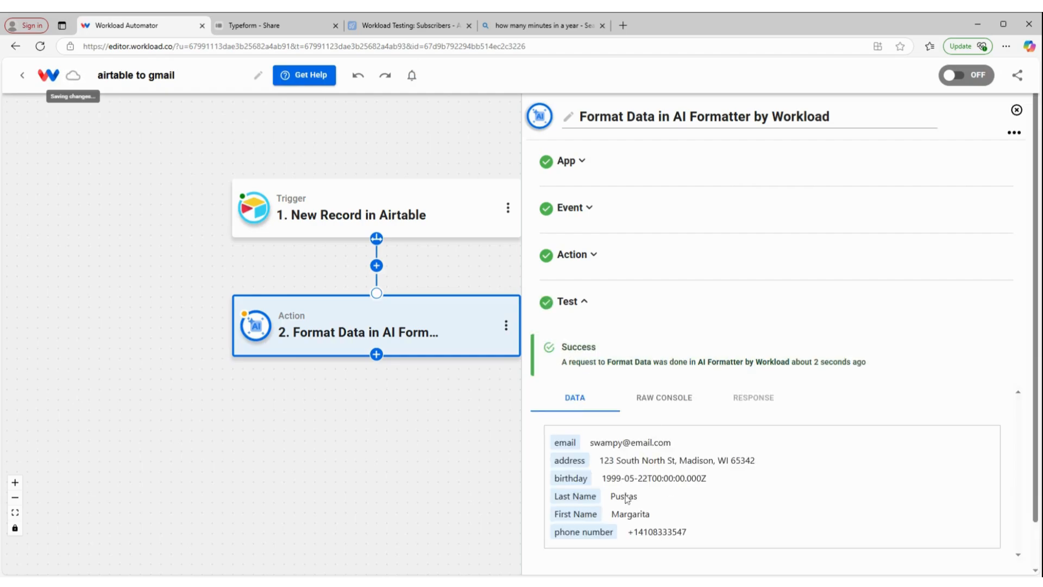
scroll(630, 458, down, 1)
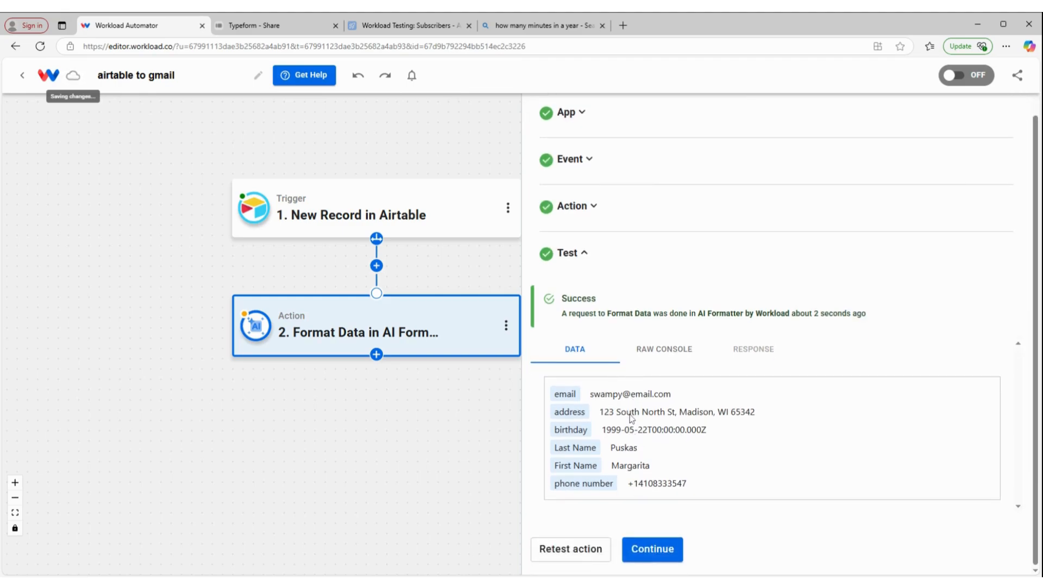
click(659, 360)
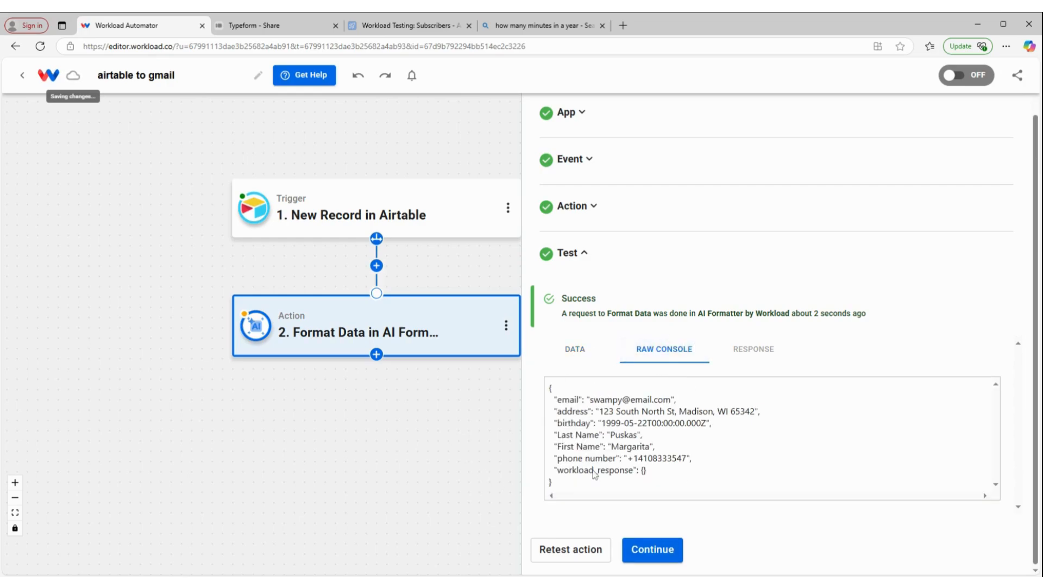
click(654, 550)
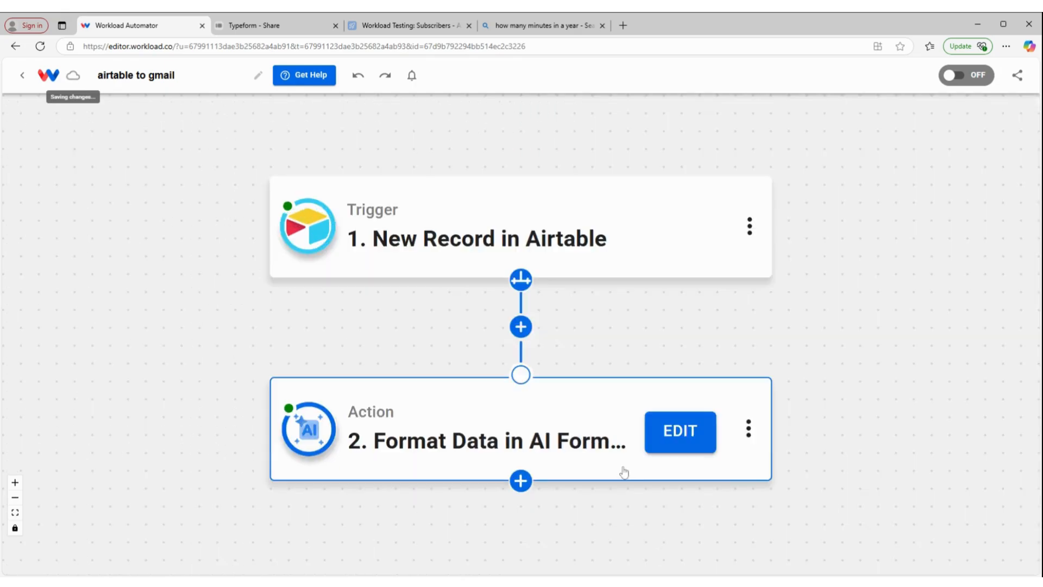
Add a Google Gmail Send Email step 3 using the already connected Gmail account
click(521, 480)
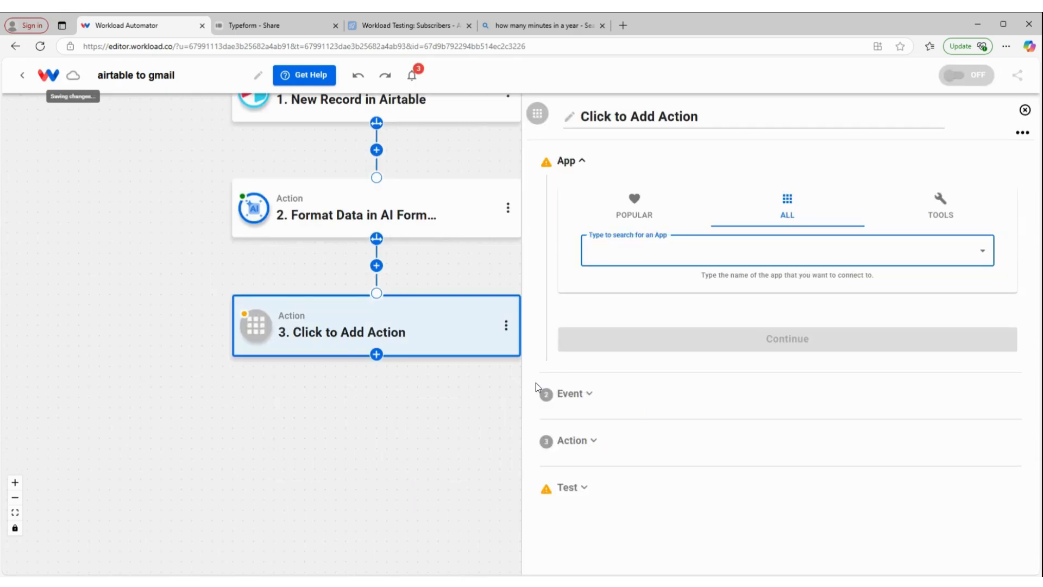
text(gmail)
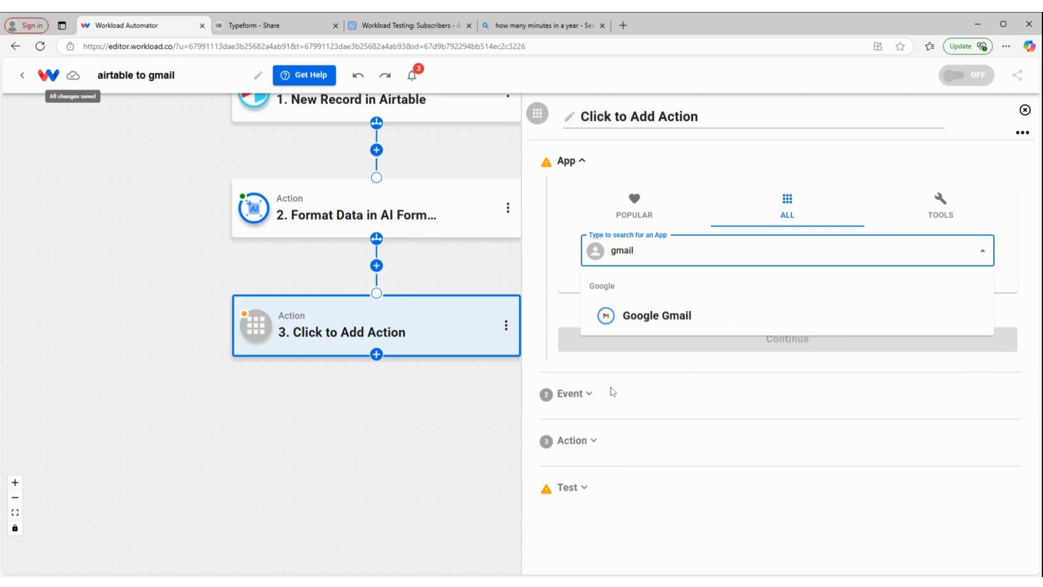
click(626, 326)
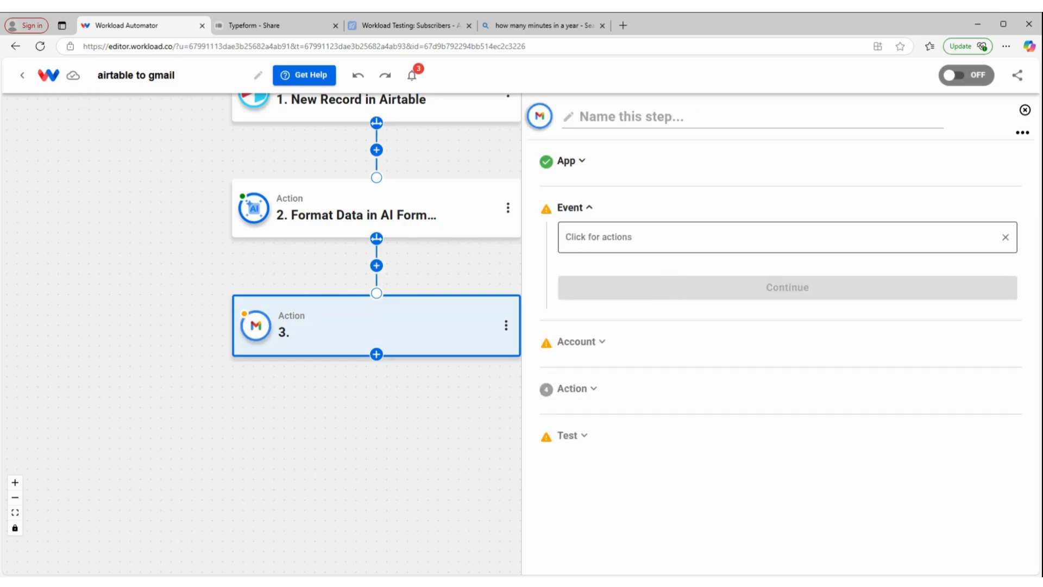
click(635, 313)
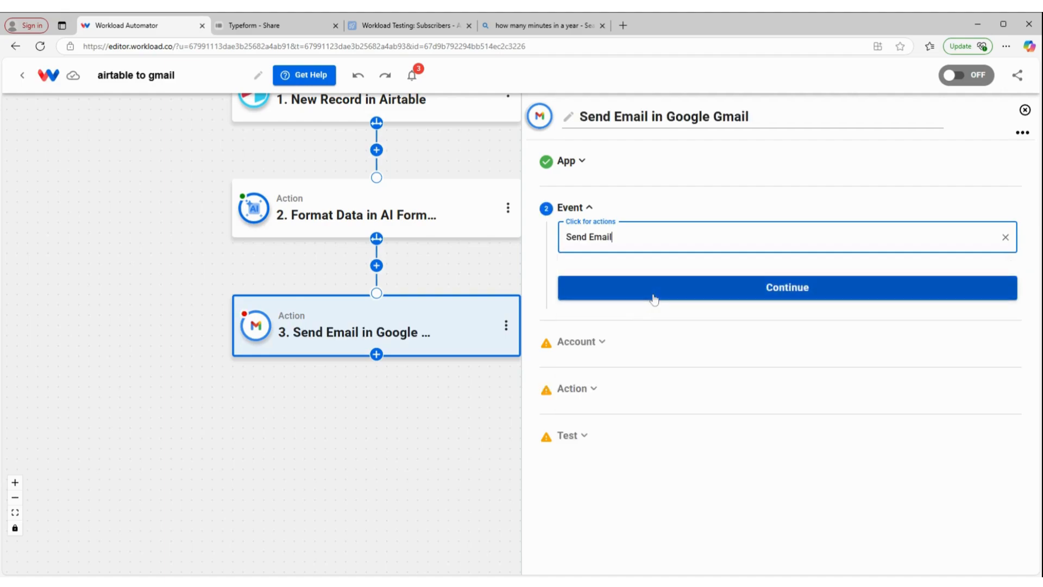
click(654, 298)
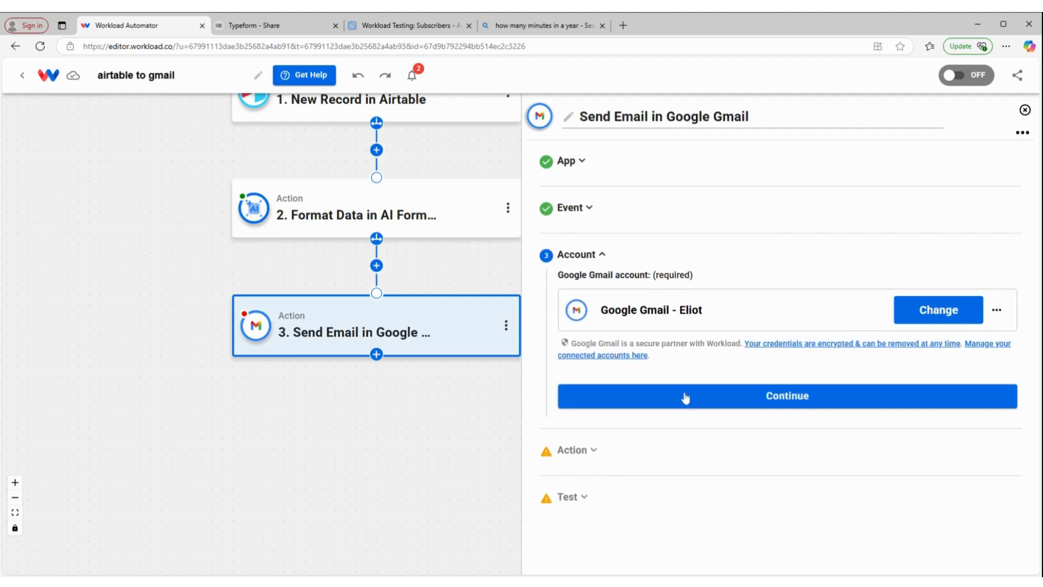
click(716, 412)
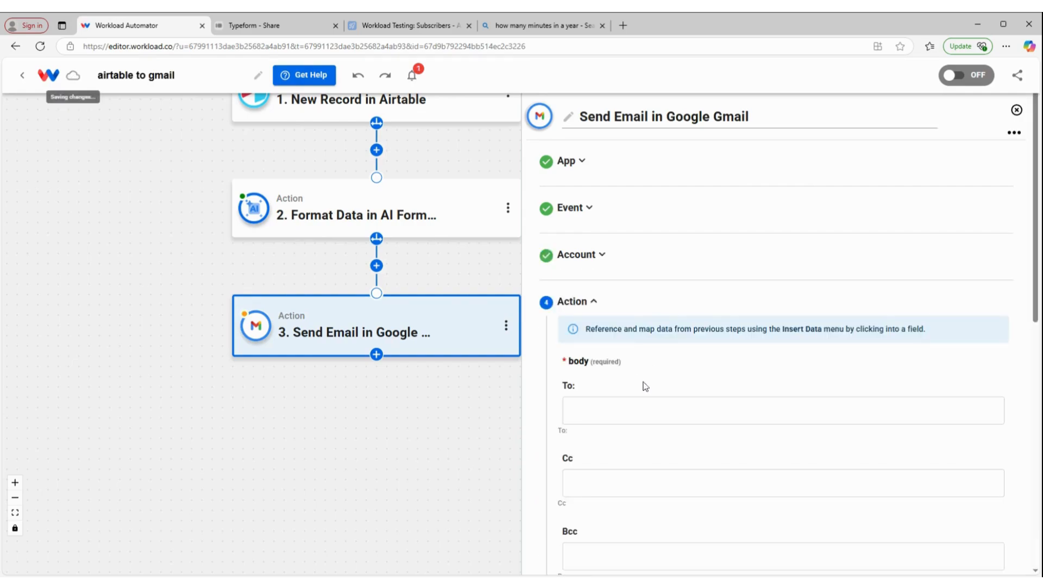
Map the To field to step 2's formatted email output
scroll(646, 387, down, 2)
scroll(646, 387, up, 2)
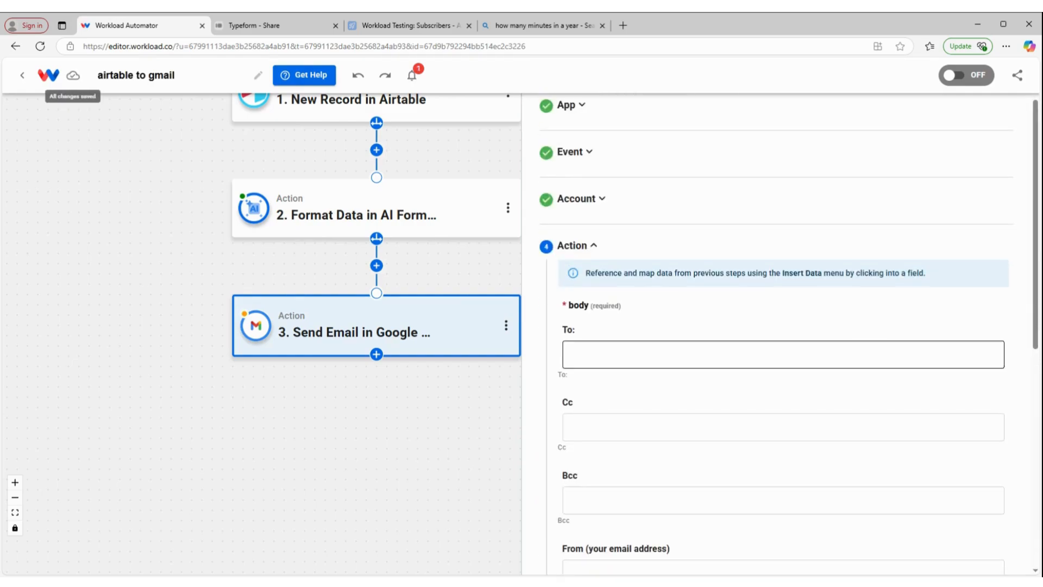
click(582, 355)
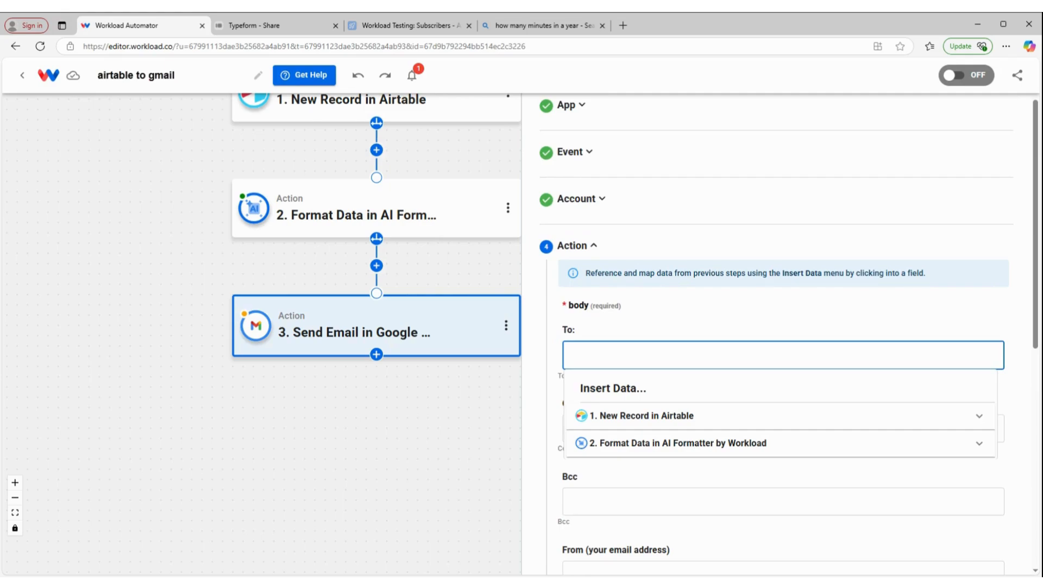
click(646, 444)
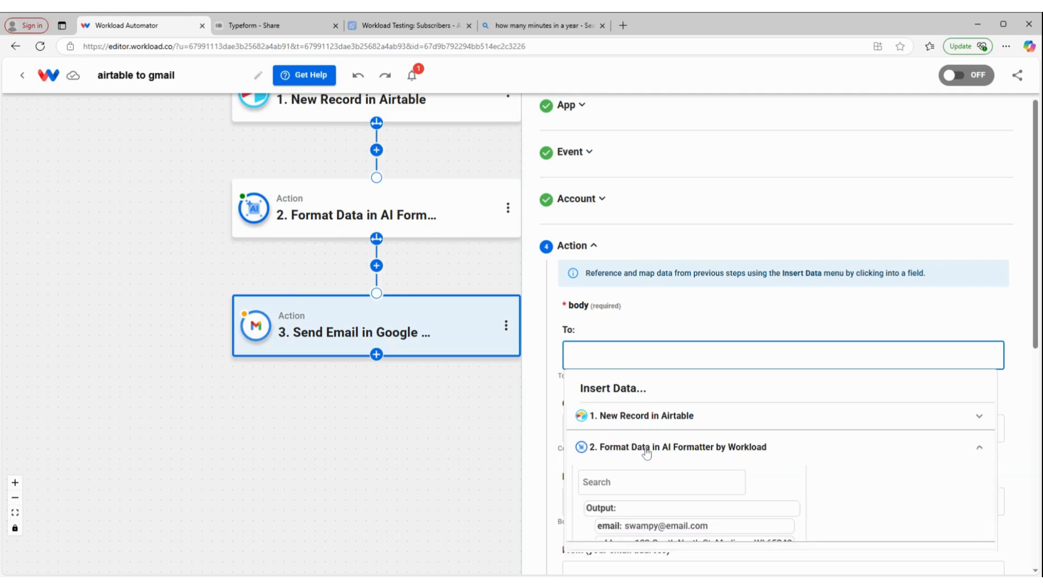
scroll(624, 515, down, 2)
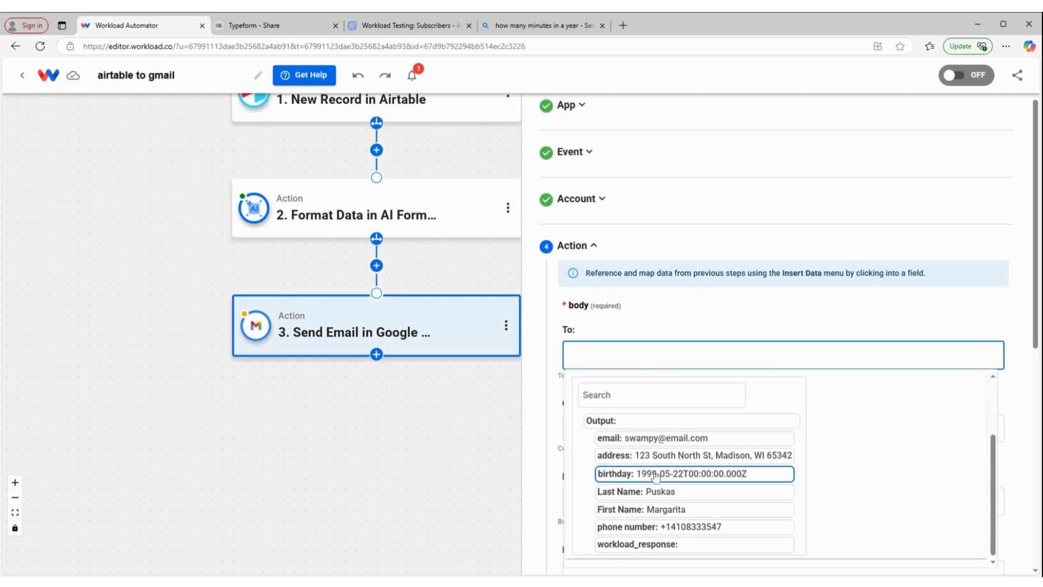
click(668, 440)
Enter the sender's Gmail address in From and select it for reuse
scroll(581, 451, down, 3)
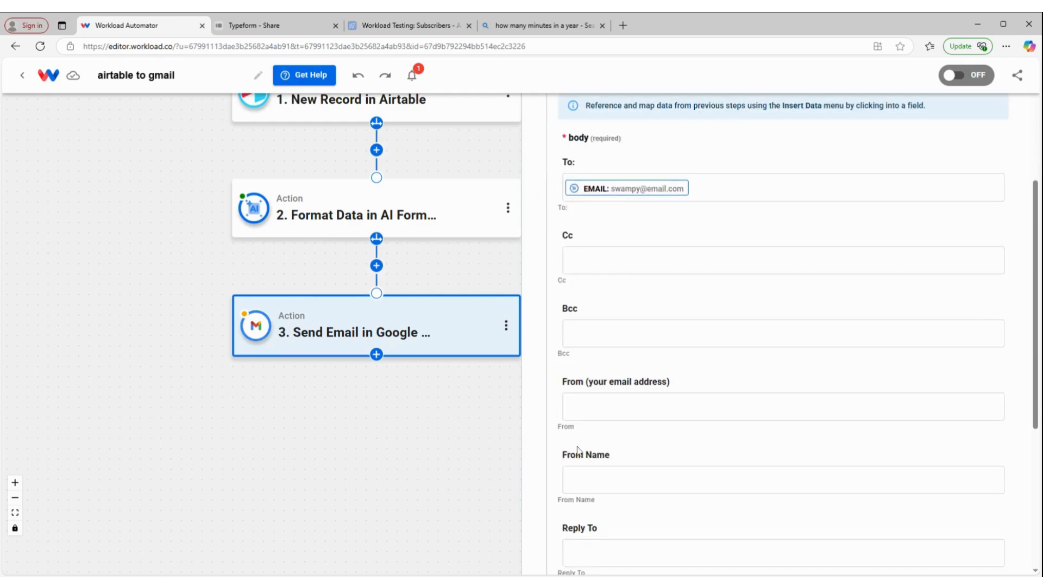
click(597, 407)
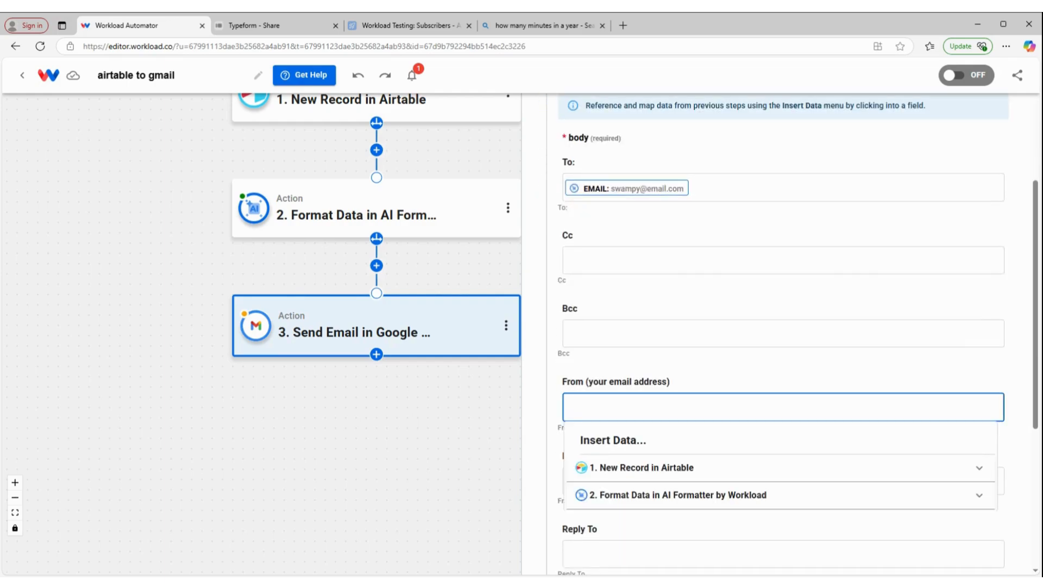
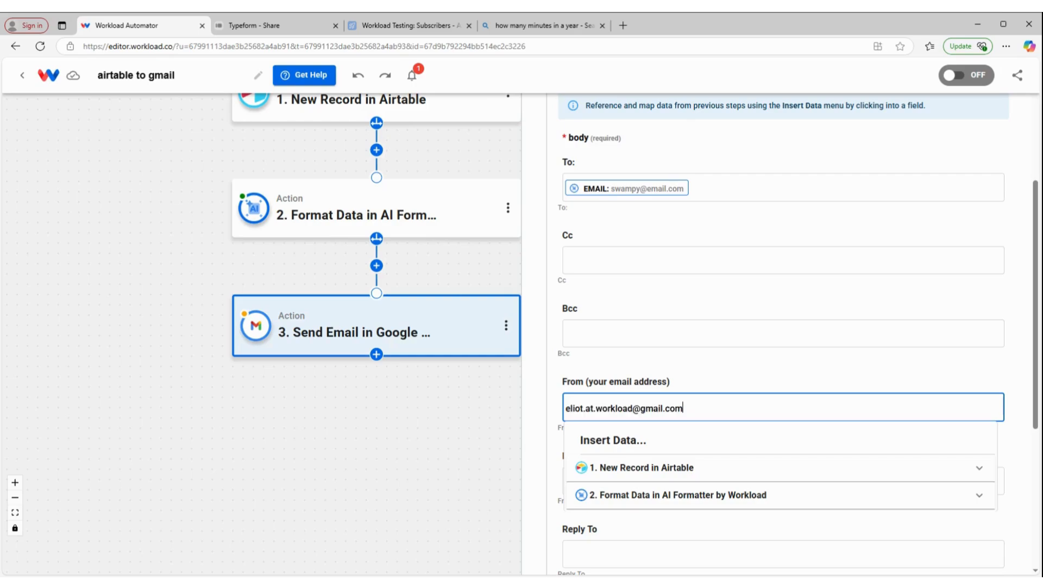
key(ctrl+a)
key(ctrl+c)
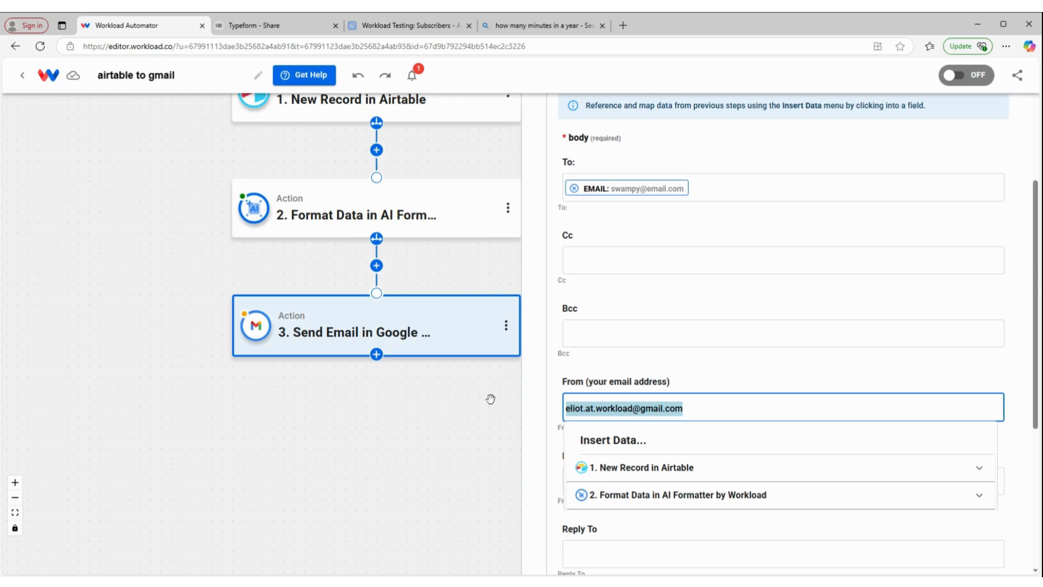
click(590, 377)
scroll(614, 485, down, 2)
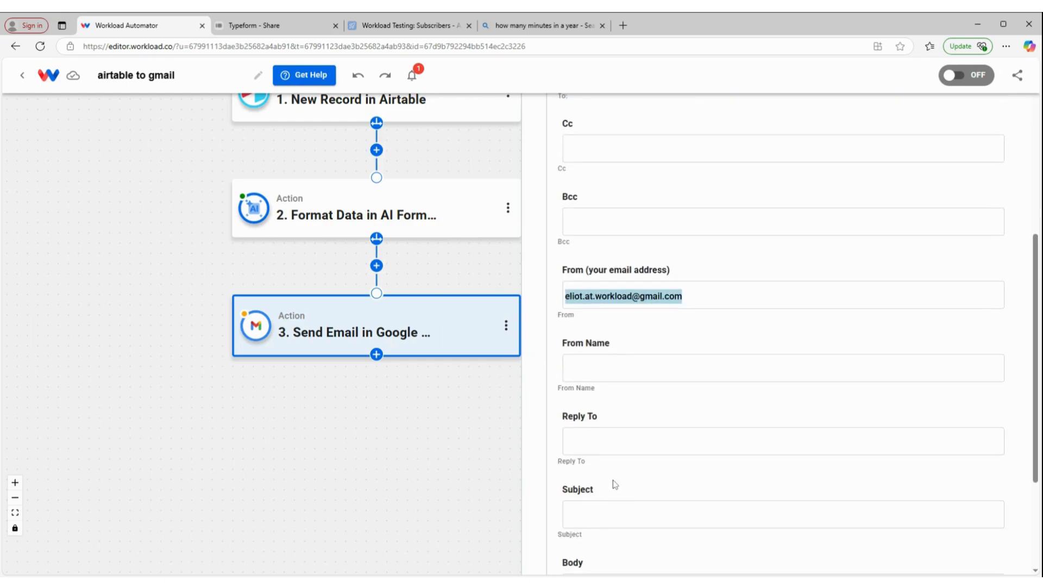
Paste the sender address into Reply To, enter the sender's name, and set subject 'Welcome!'
click(614, 441)
key(ctrl+v)
click(614, 368)
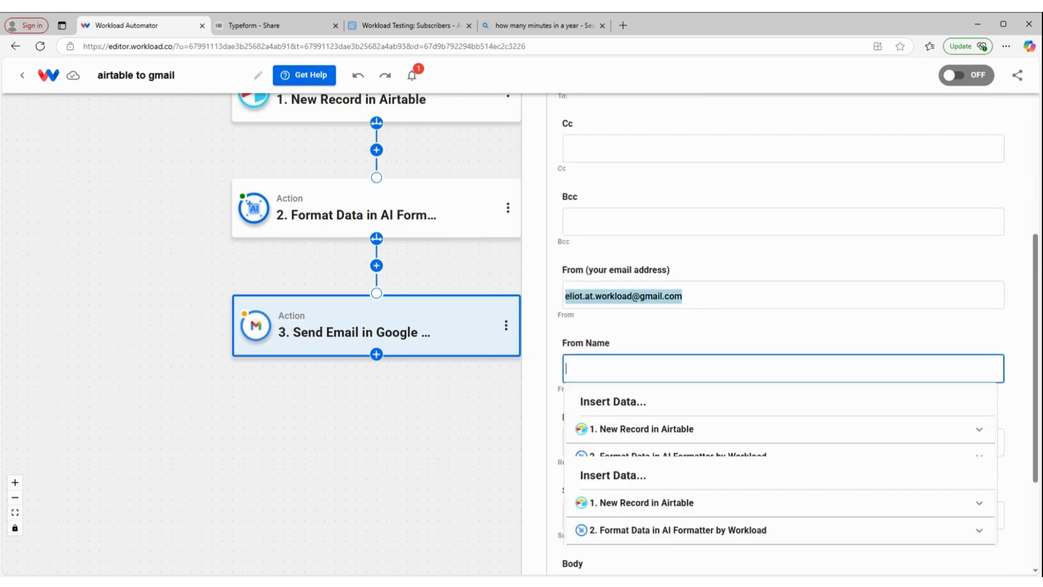
text(Eliot)
click(628, 325)
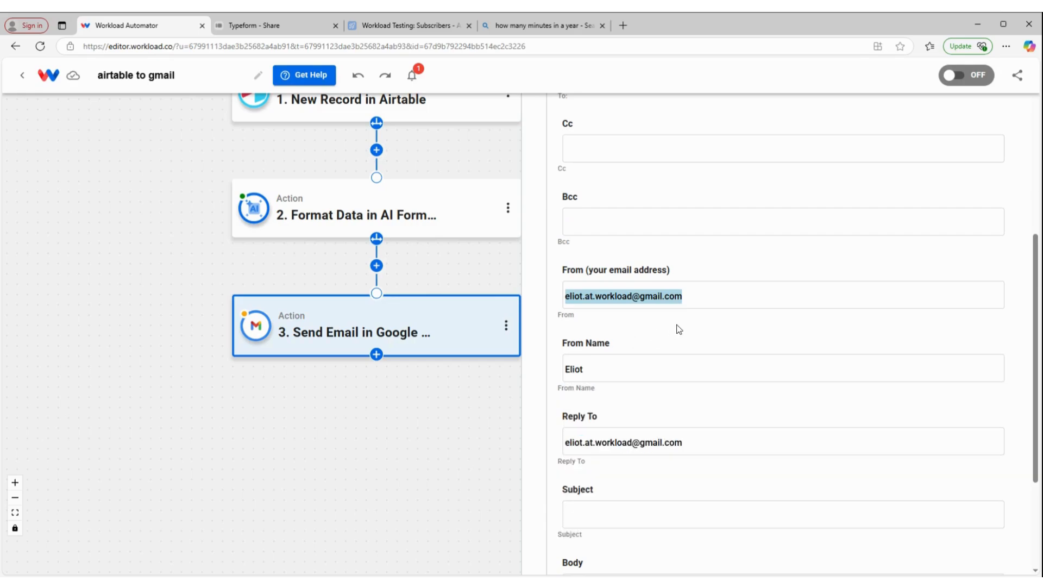
scroll(679, 328, down, 2)
click(659, 402)
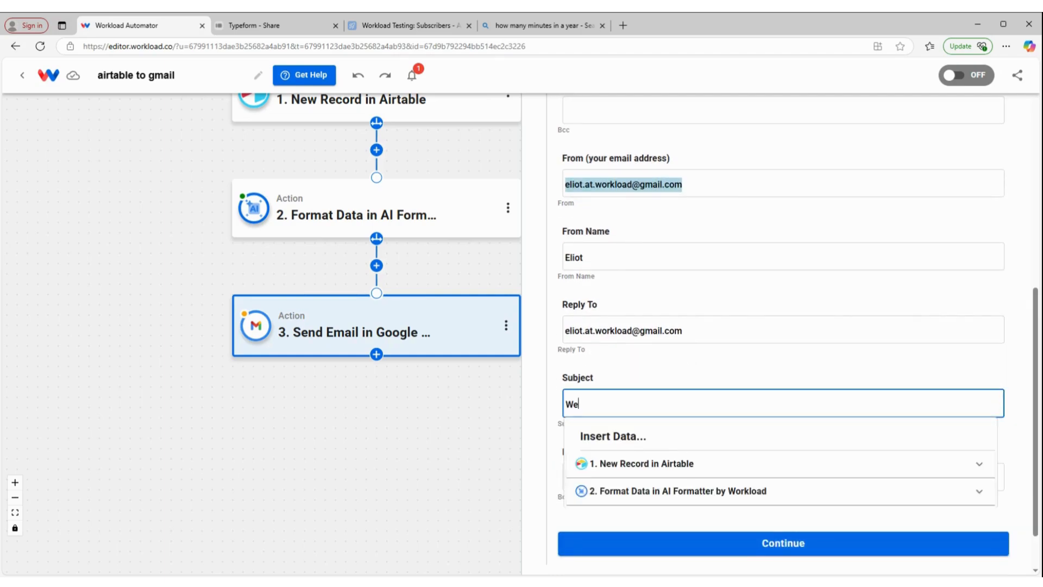
text(Welcome!)
click(629, 365)
Write the body: 'Dear' with First Name and Last Name, then 'Thank you for subscribing!'
click(592, 481)
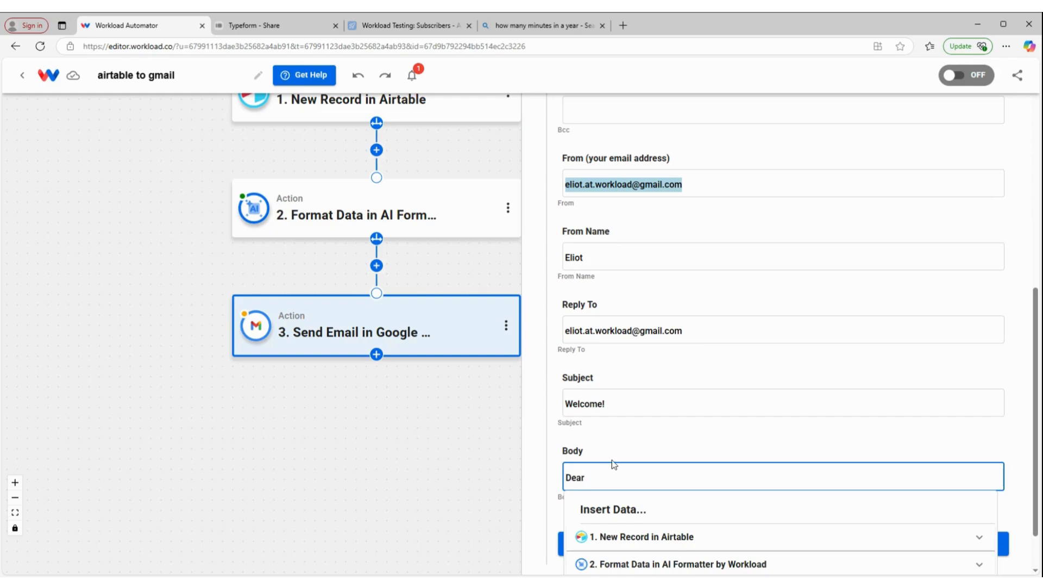
scroll(612, 461, down, 1)
click(701, 504)
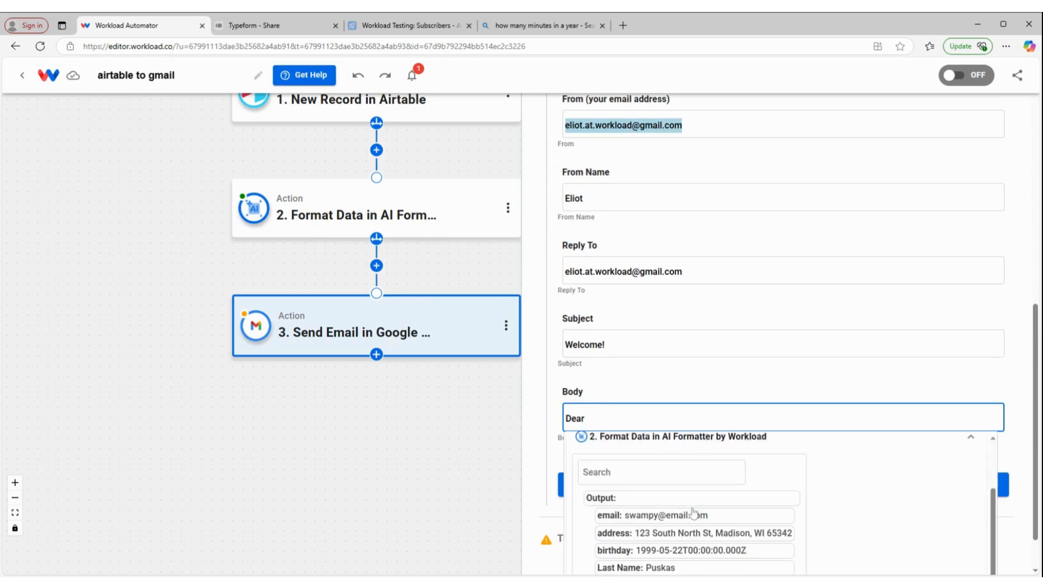
scroll(694, 512, down, 2)
click(682, 519)
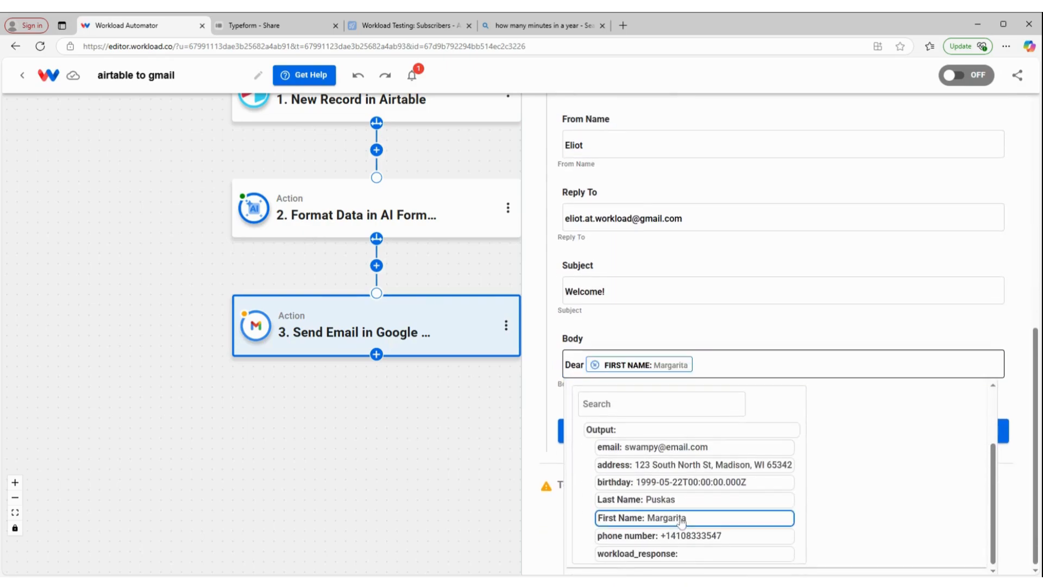
click(687, 357)
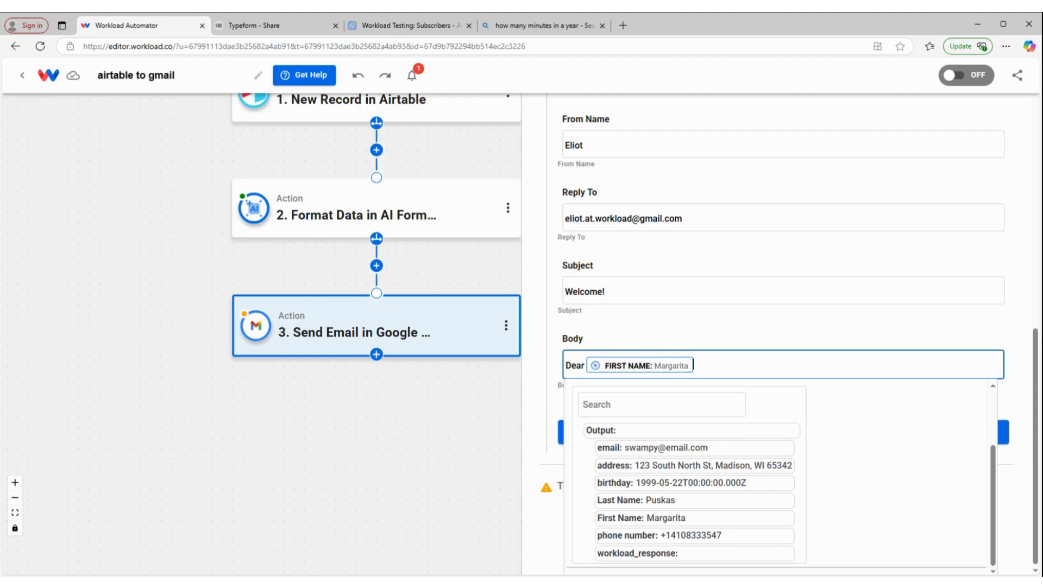
click(661, 500)
click(792, 365)
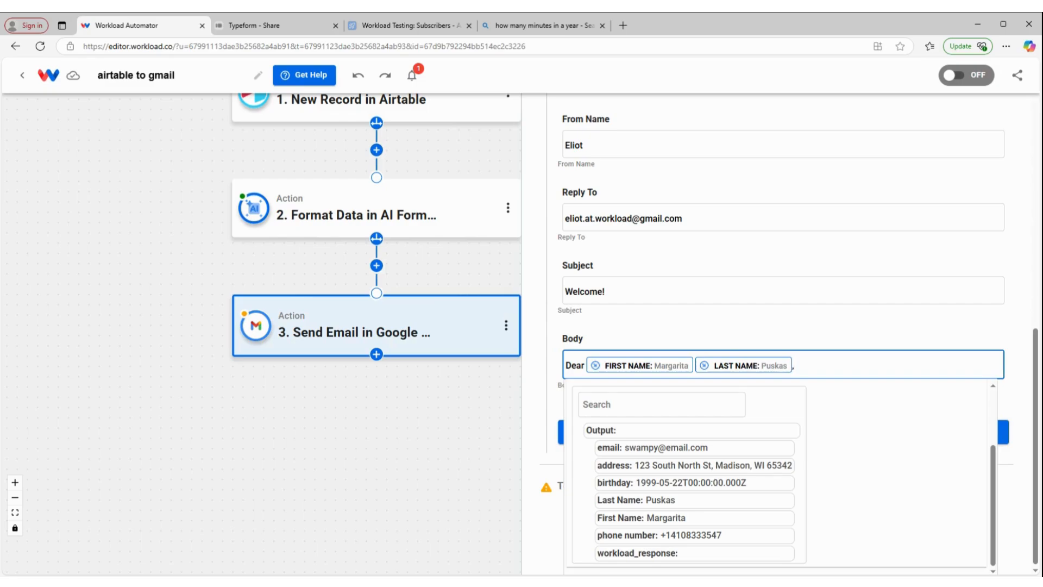
text(,)
key(Return)
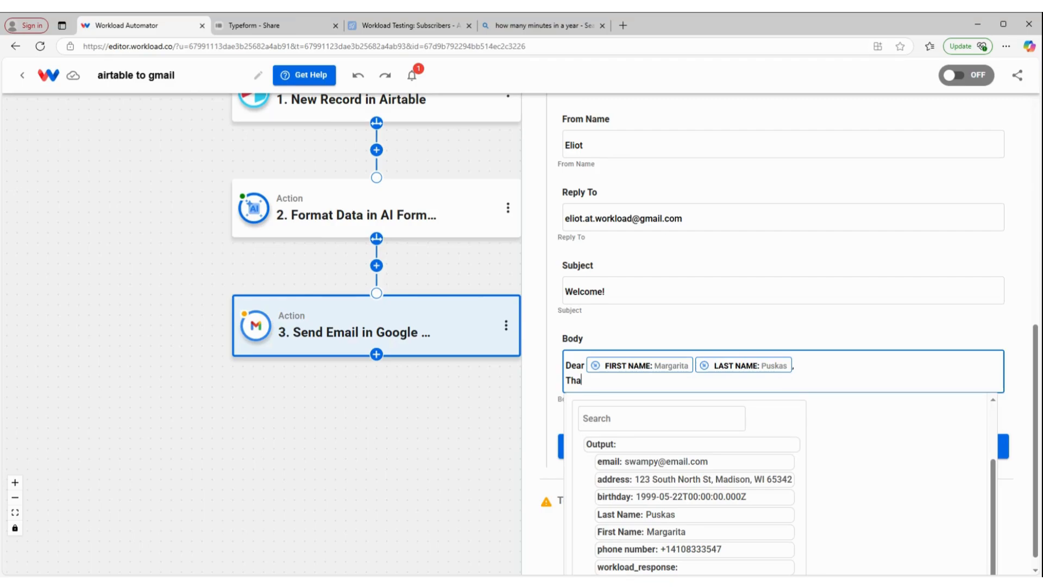
text(Thank you for subscribing!)
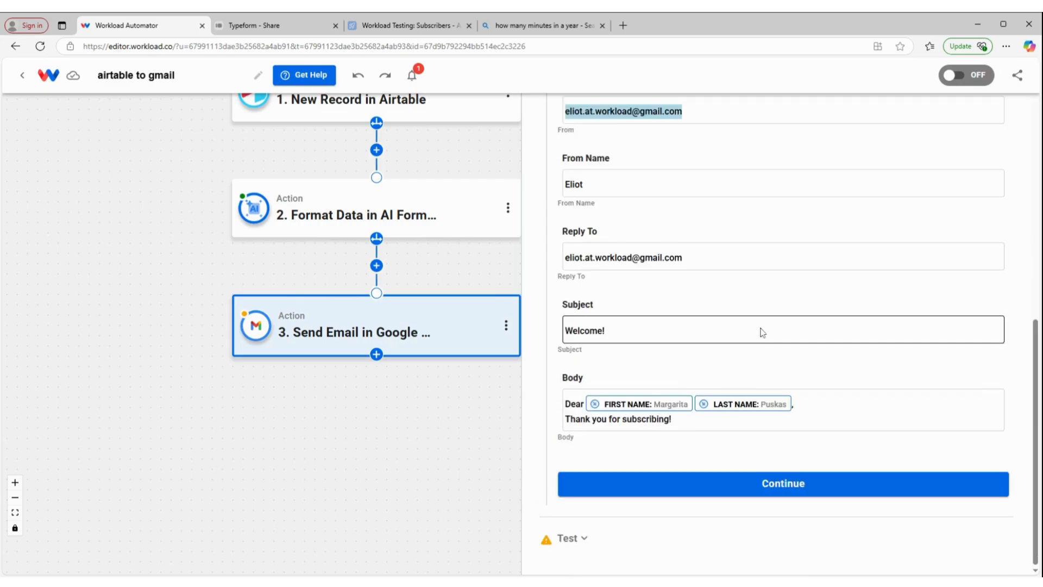
click(717, 495)
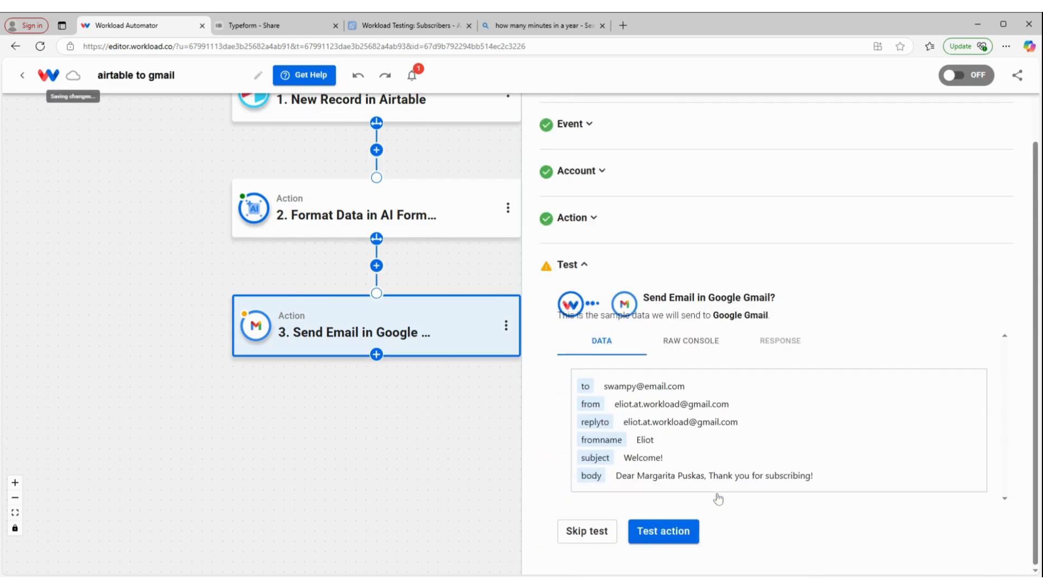
Send a test welcome email, confirm the SENT success response, and close the step
click(654, 531)
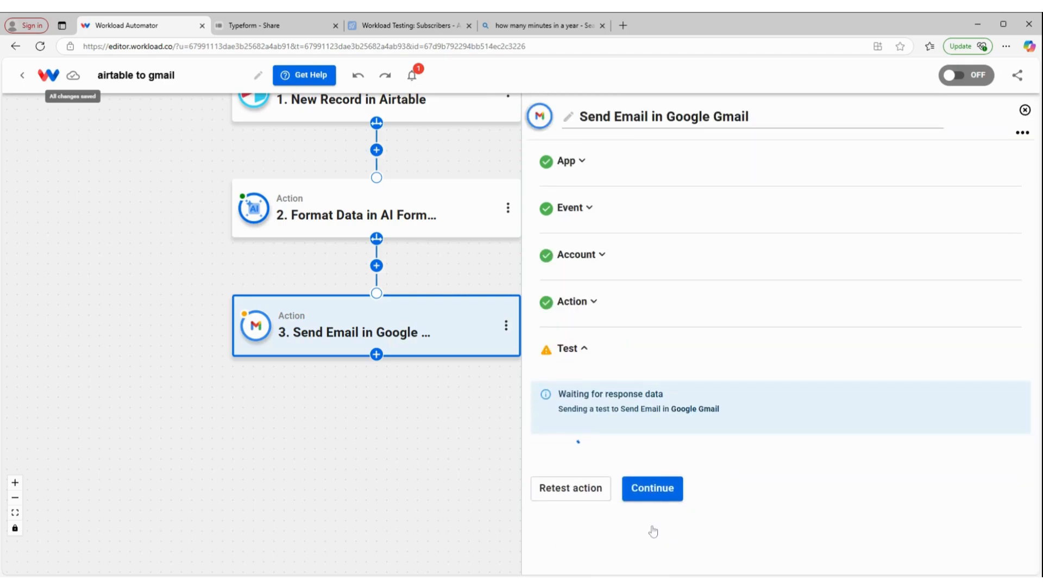
scroll(669, 466, down, 2)
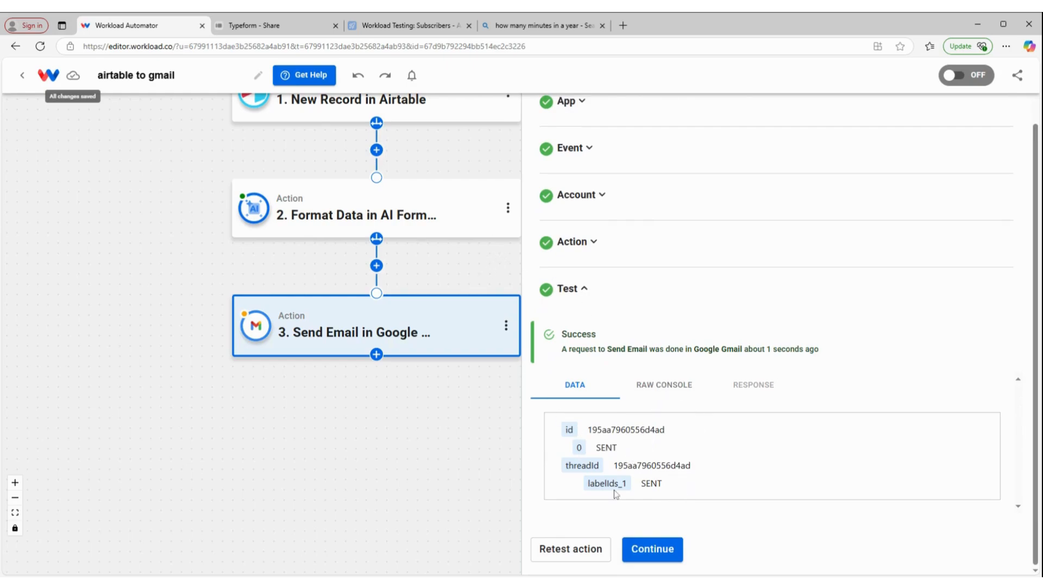
click(674, 550)
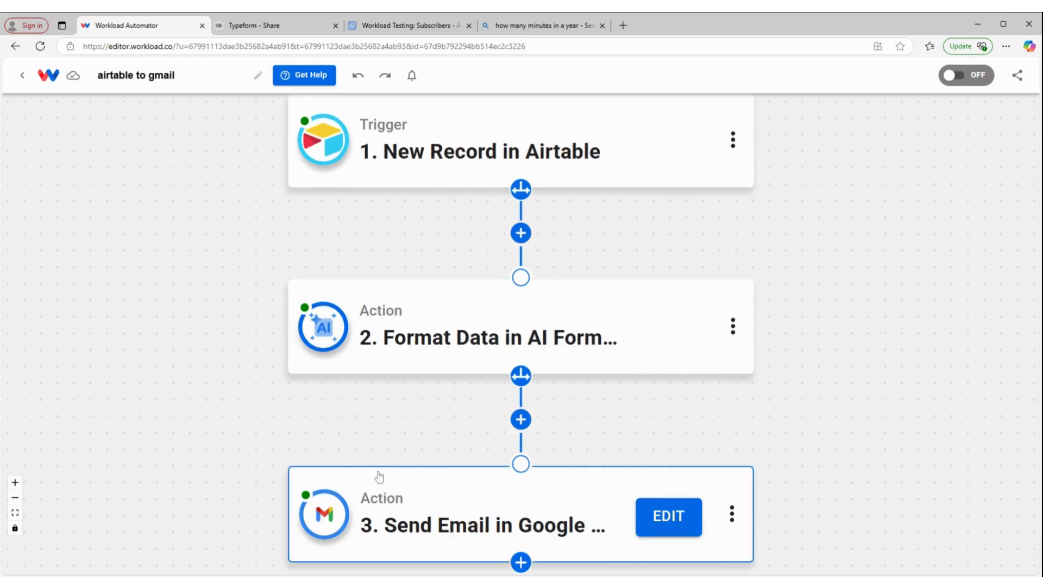
Switch the airtable to gmail workflow ON so its status shows ACTIVE
click(960, 74)
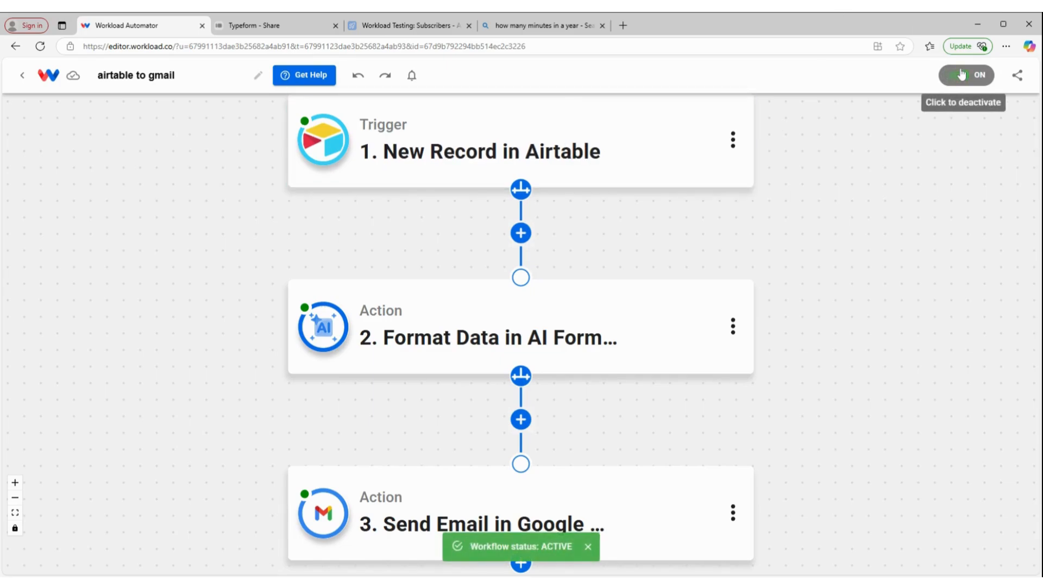